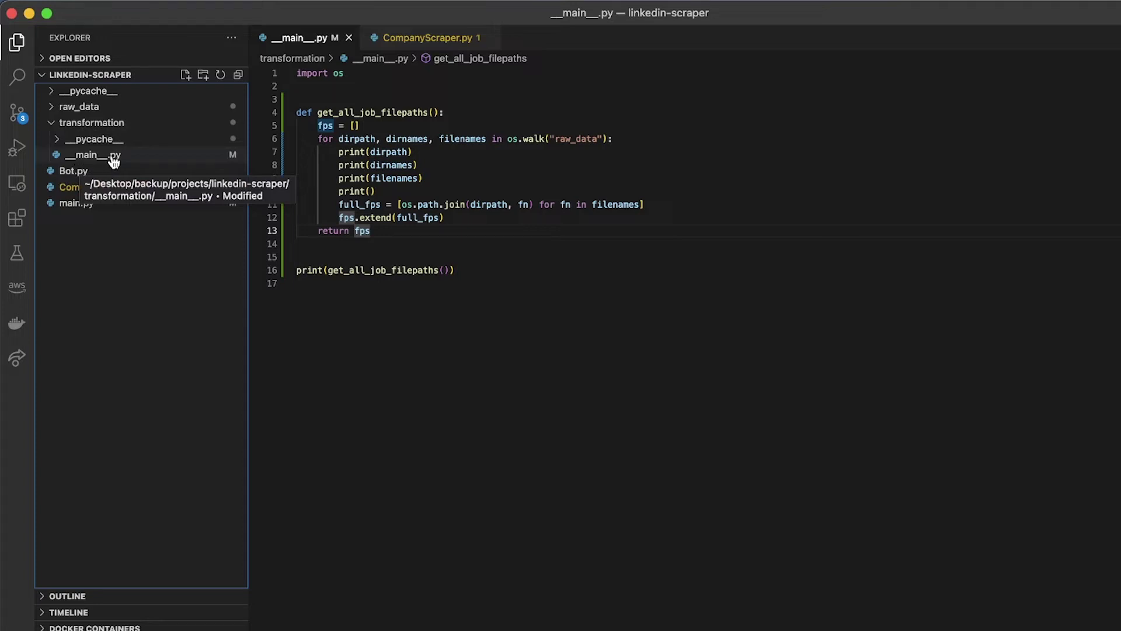
- Run 'python transformation/' in the terminal and review the printed raw_data job paths against the function
{"action": "left_click", "coordinate": [496, 257]}
{"action": "key", "text": "ctrl+grave"}
{"action": "type", "text": "python transformation/"}
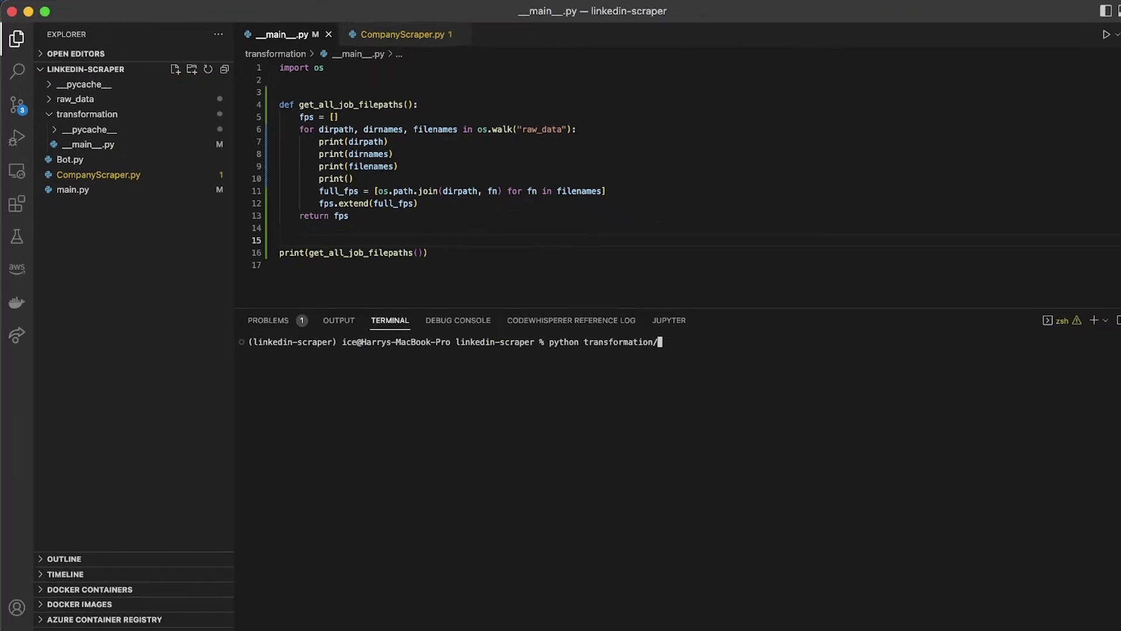
{"action": "key", "text": "Return"}
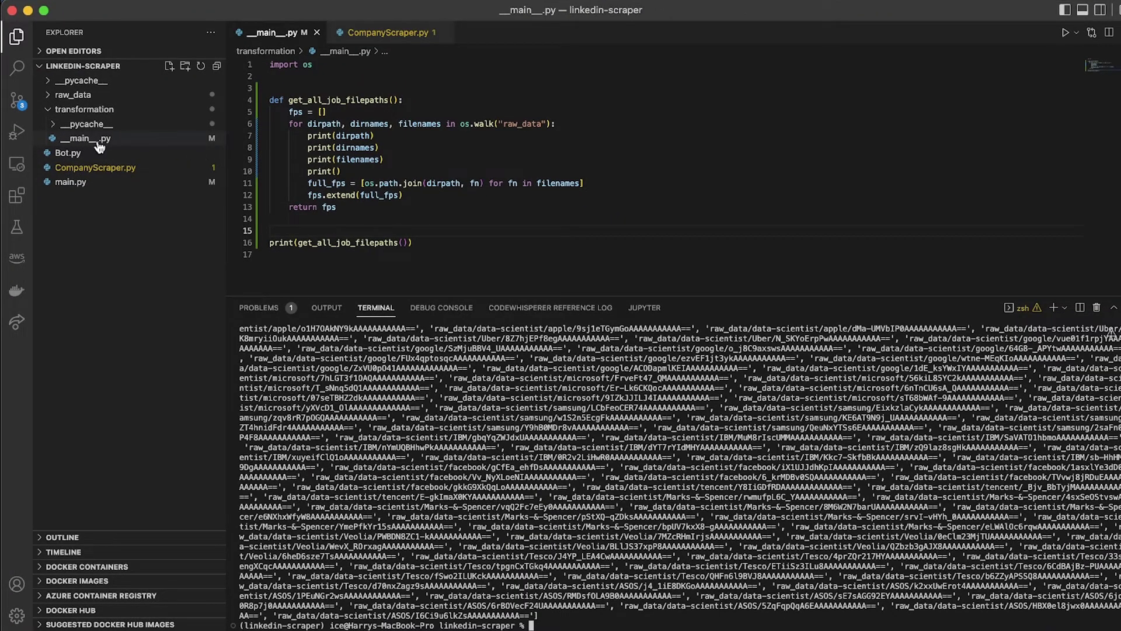
{"action": "left_click_drag", "start_coordinate": [419, 243], "coordinate": [297, 73]}
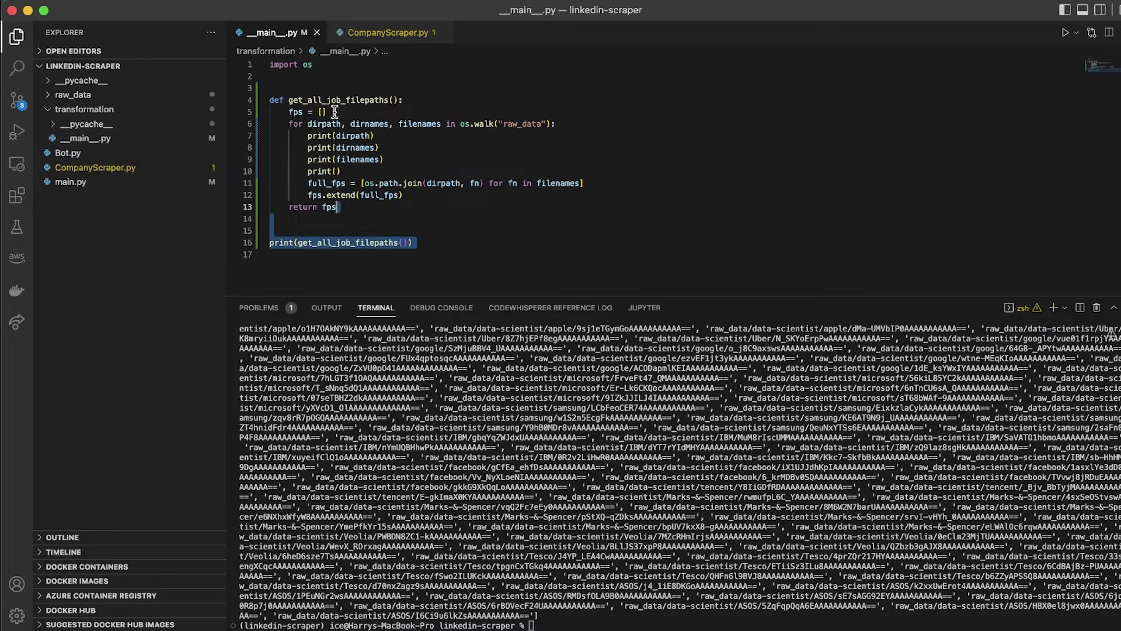
{"action": "left_click", "coordinate": [509, 243]}
{"action": "type", "text": "python transformation/"}
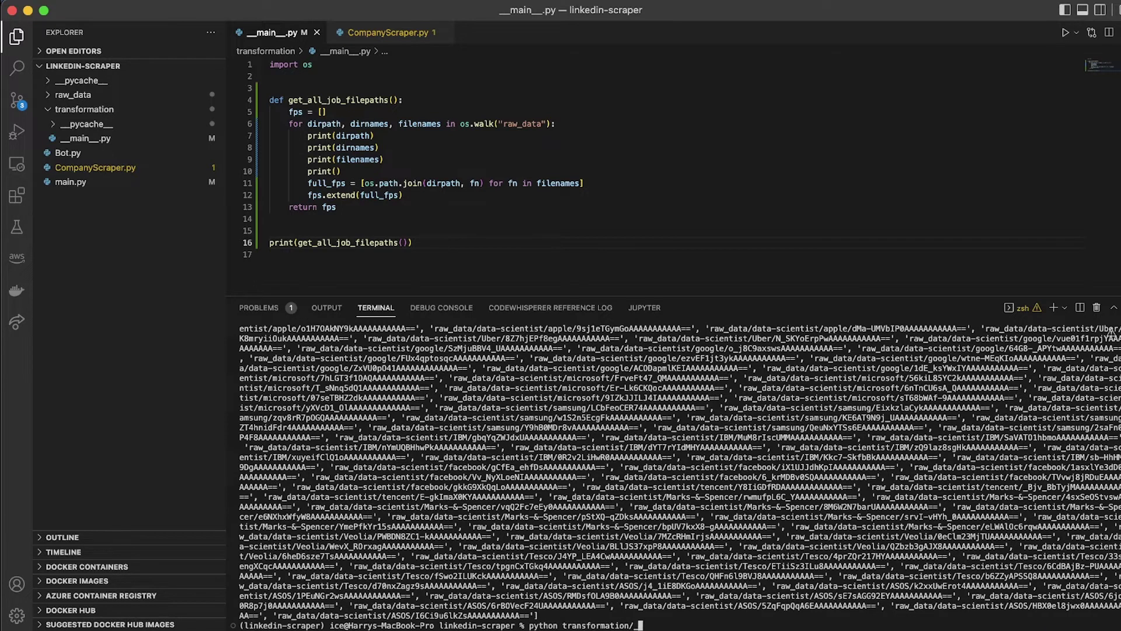
{"action": "key", "text": "Tab"}
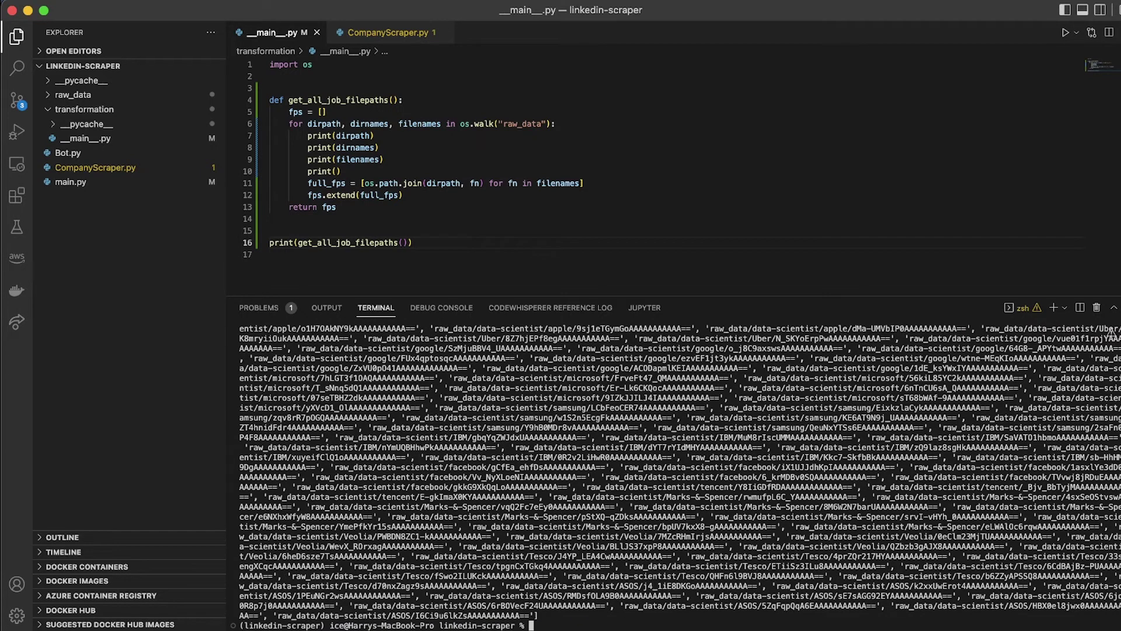